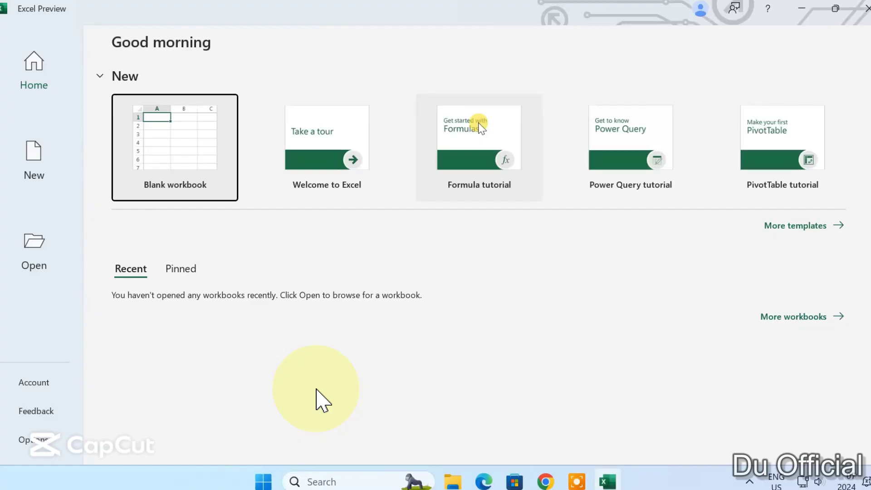
View Excel's Account page showing the activated Office LTSC Professional Plus 2024 Preview.
{"action": "left_click", "coordinate": [35, 383]}
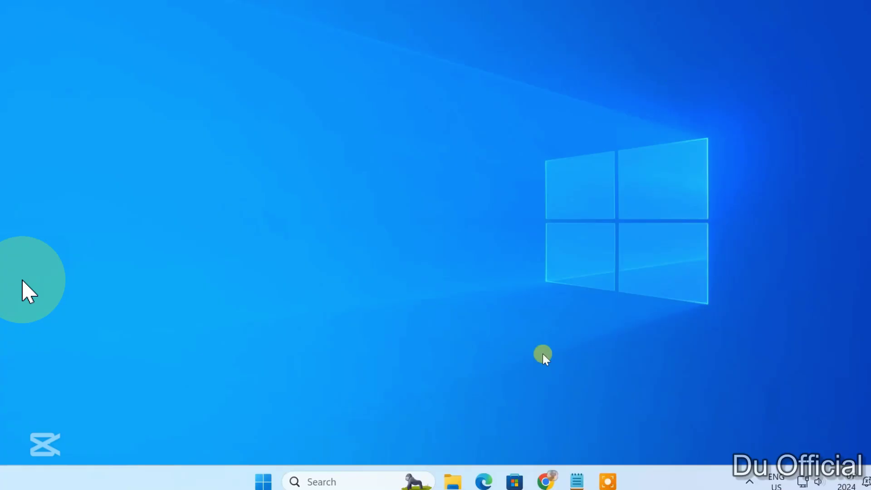
Download officedeploymenttool_17830-20162.exe from Microsoft's ODT page into Downloads\Programs.
{"action": "left_click", "coordinate": [544, 482]}
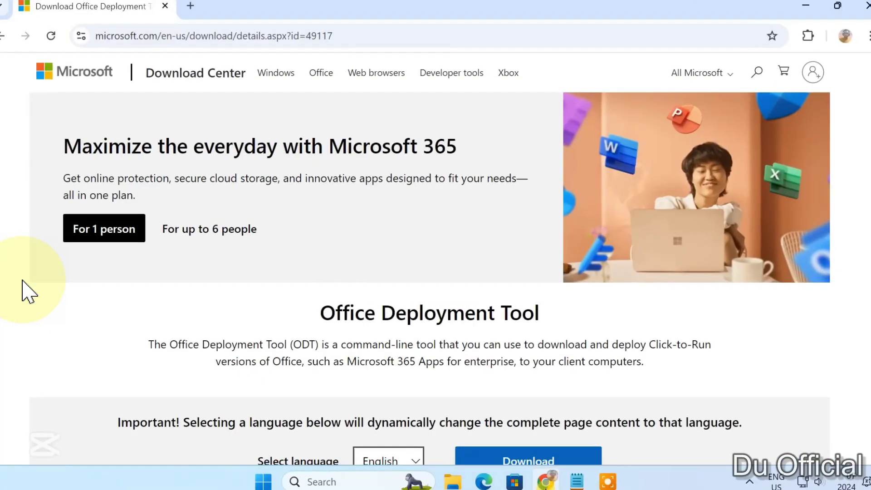
{"action": "left_click_drag", "start_coordinate": [312, 315], "coordinate": [562, 318]}
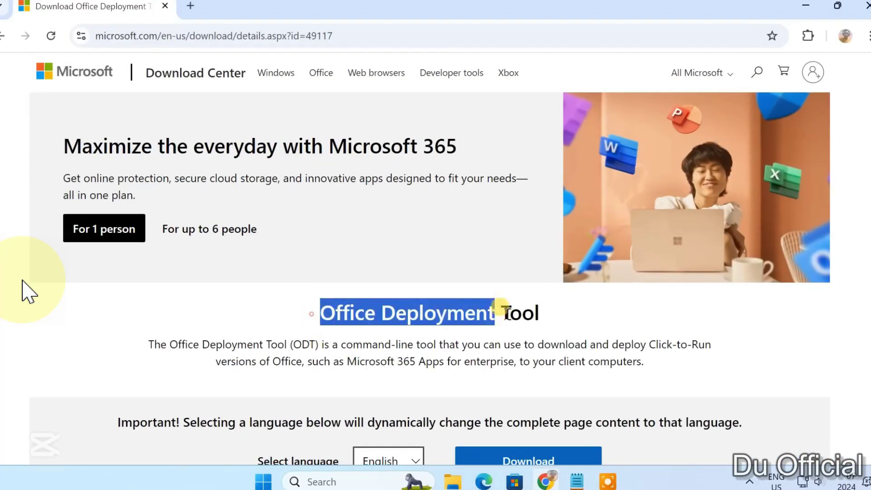
{"action": "scroll", "coordinate": [562, 318], "scroll_direction": "down", "scroll_amount": 1}
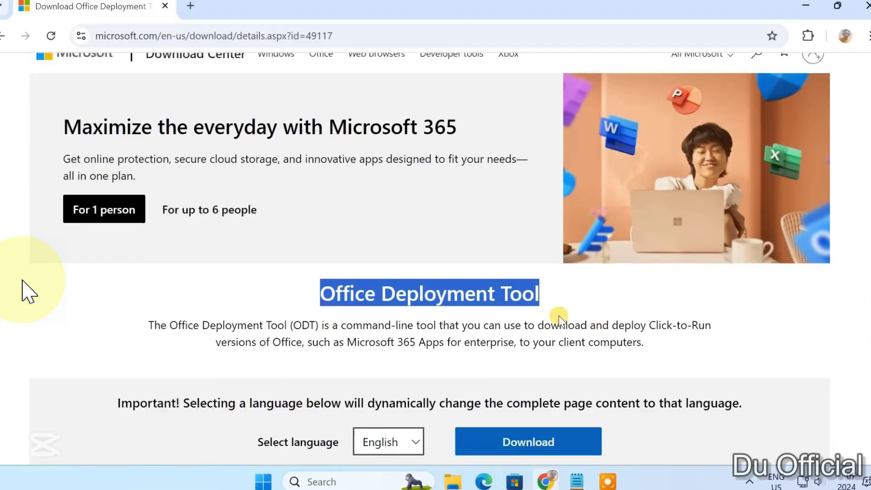
{"action": "scroll", "coordinate": [561, 318], "scroll_direction": "down", "scroll_amount": 3}
{"action": "scroll", "coordinate": [562, 317], "scroll_direction": "down", "scroll_amount": 1}
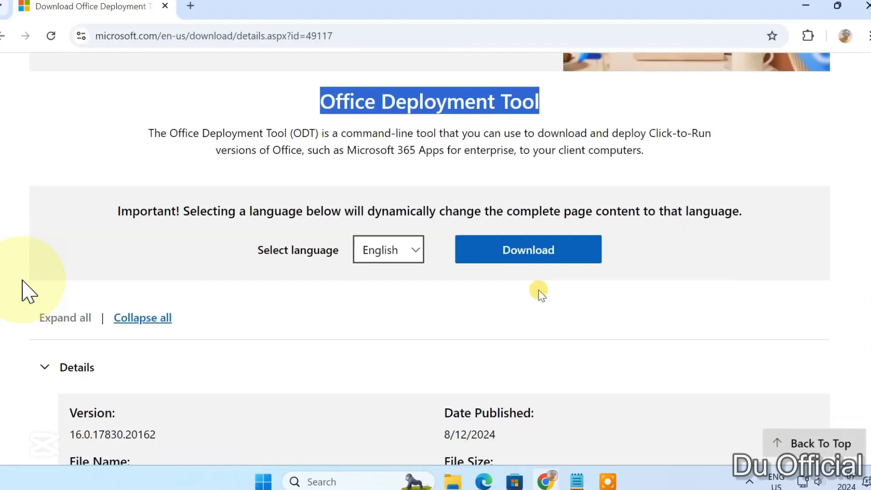
{"action": "left_click", "coordinate": [530, 258]}
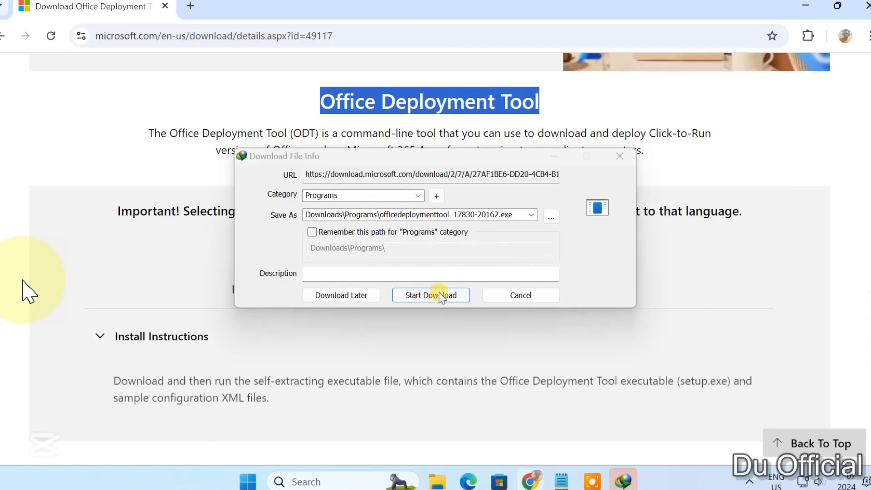
{"action": "left_click", "coordinate": [437, 294]}
{"action": "left_click", "coordinate": [464, 269]}
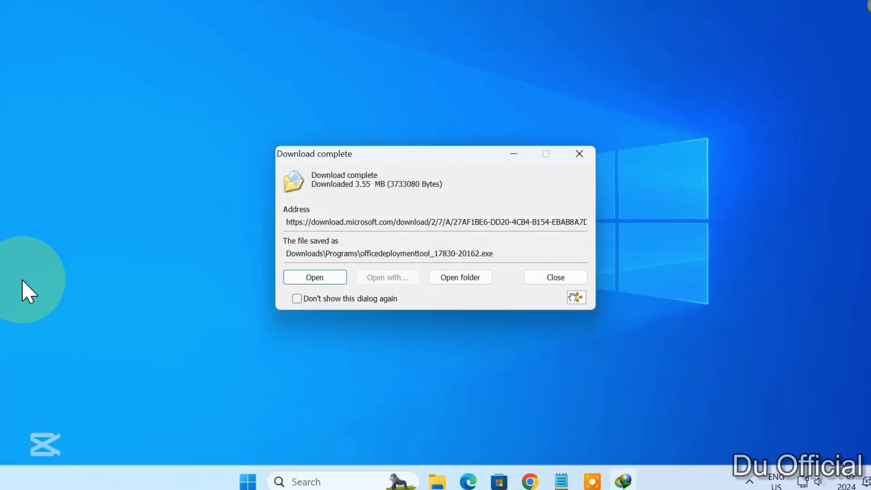
Copy the downloaded ODT installer and go to Local Disk (C:).
{"action": "left_click", "coordinate": [467, 277]}
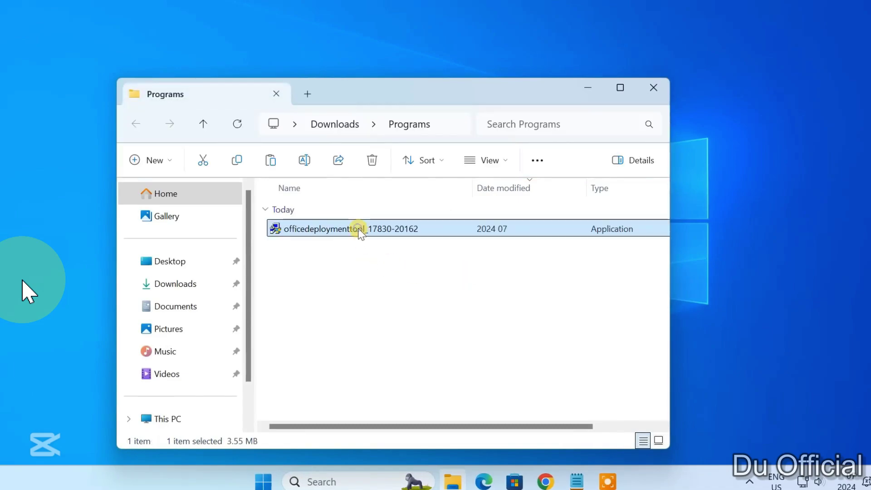
{"action": "right_click", "coordinate": [359, 230]}
{"action": "left_click", "coordinate": [405, 46]}
{"action": "mouse_move", "coordinate": [249, 290]}
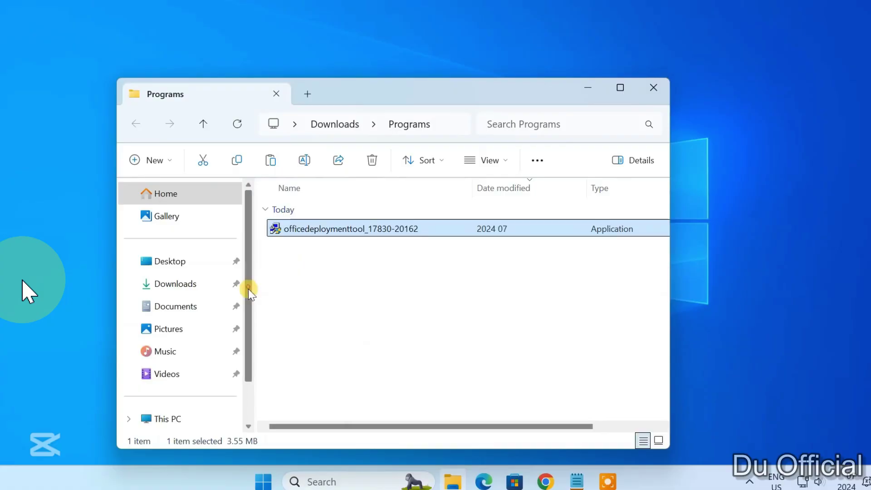
{"action": "left_click_drag", "start_coordinate": [249, 290], "coordinate": [250, 363]}
{"action": "left_click", "coordinate": [174, 369]}
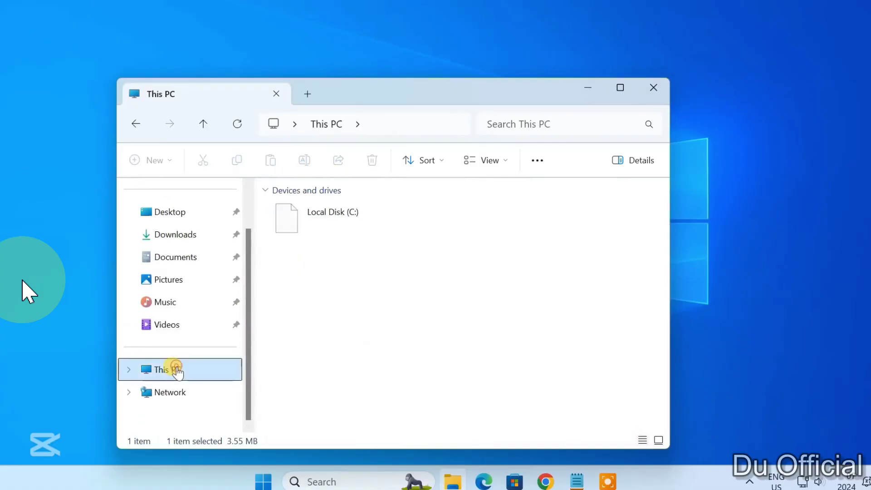
{"action": "double_click", "coordinate": [353, 222]}
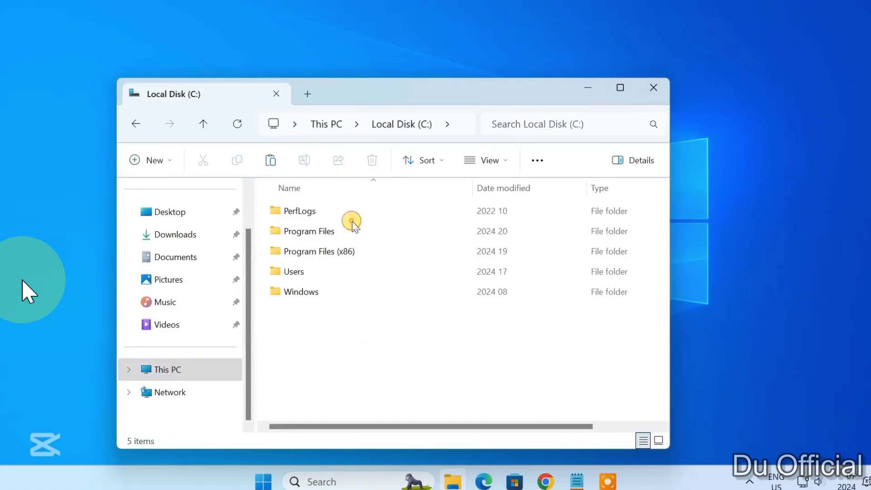
Create an 'Office 2024' folder on C: and paste the installer into it.
{"action": "left_click", "coordinate": [169, 159]}
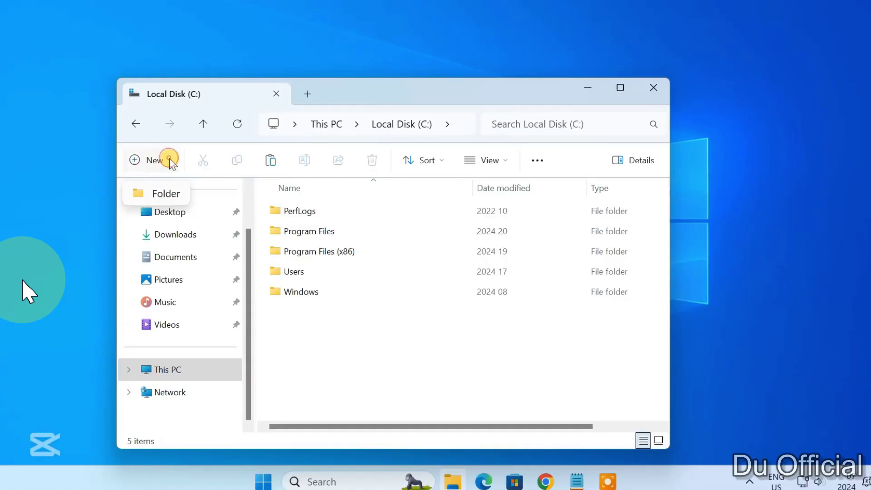
{"action": "left_click", "coordinate": [176, 192]}
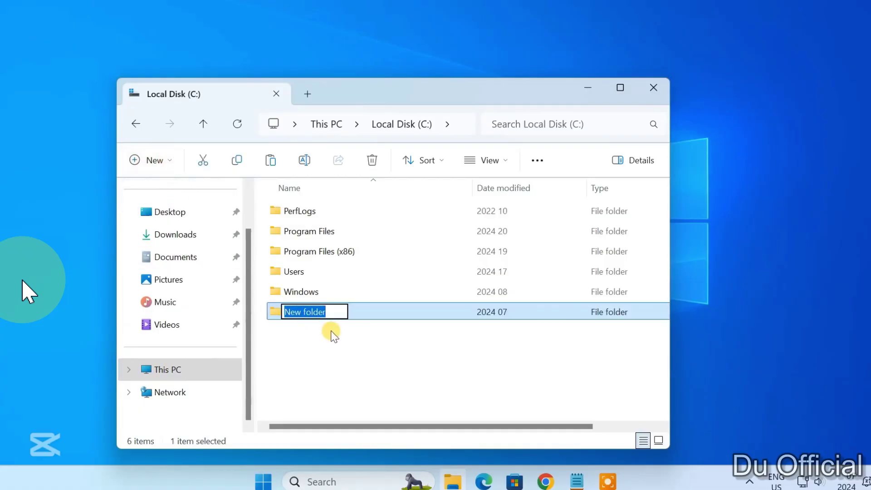
{"action": "key", "text": "BackSpace"}
{"action": "type", "text": "Office 202"}
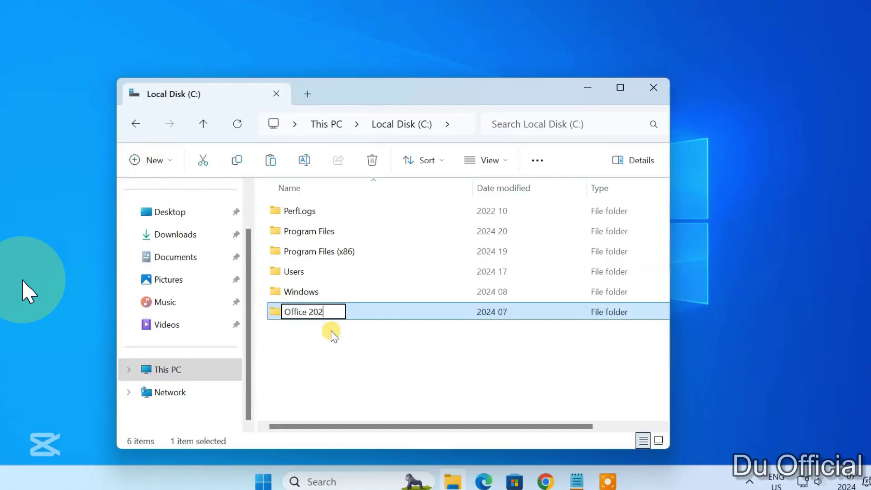
{"action": "type", "text": "4"}
{"action": "key", "text": "Return"}
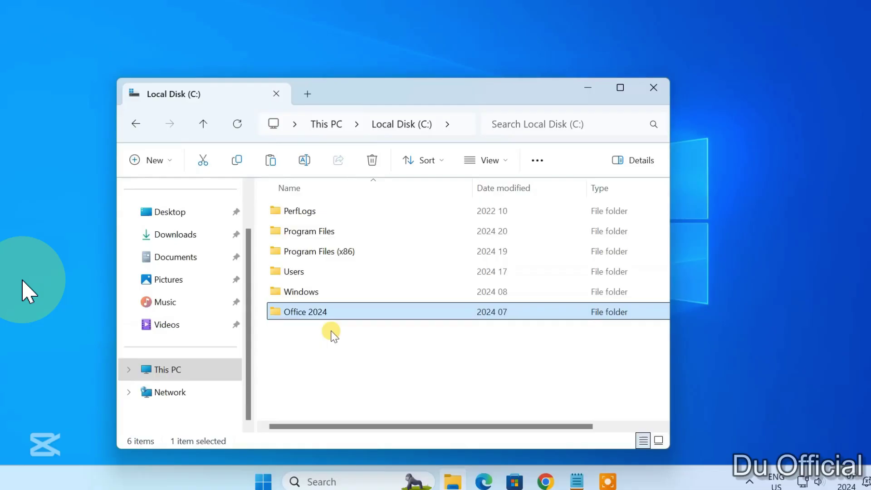
{"action": "double_click", "coordinate": [328, 312]}
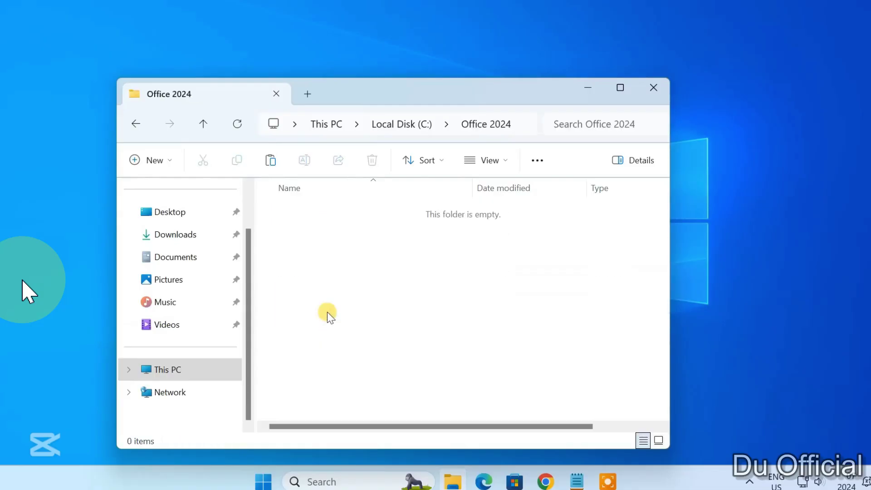
{"action": "right_click", "coordinate": [346, 257]}
{"action": "left_click", "coordinate": [364, 274]}
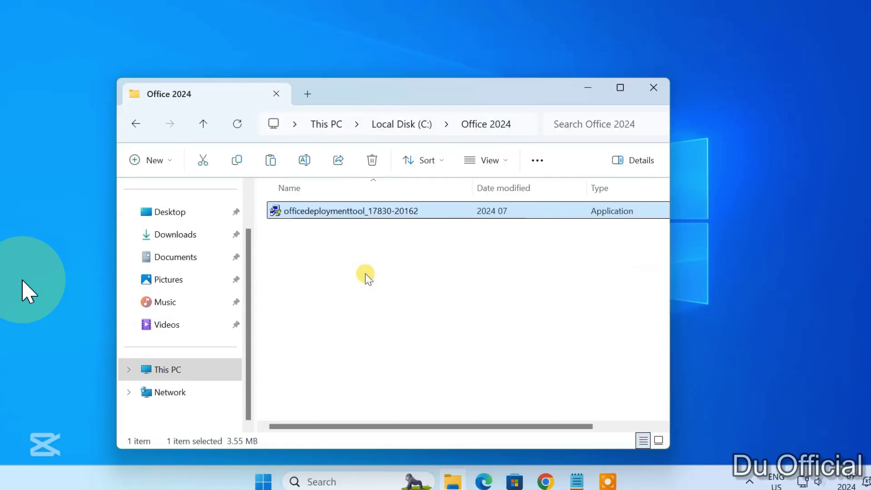
Run the ODT installer, accept its license, and extract its files to C:\Office 2024.
{"action": "right_click", "coordinate": [341, 210]}
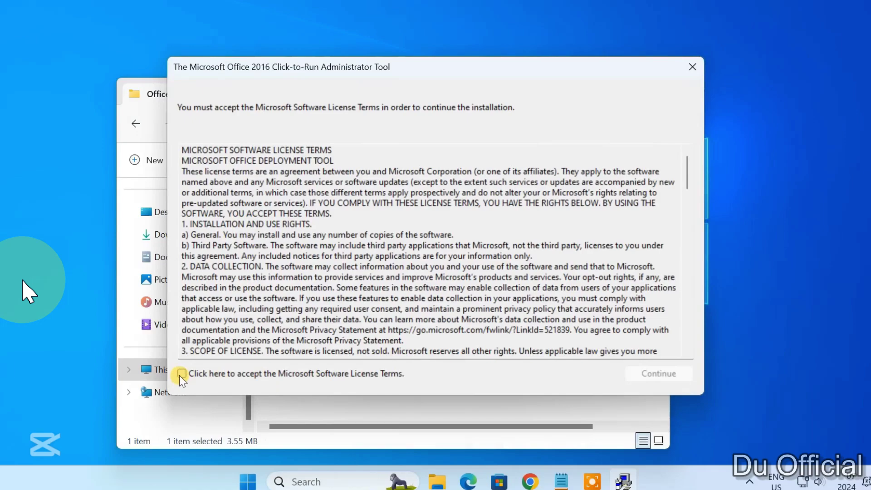
{"action": "left_click", "coordinate": [181, 374]}
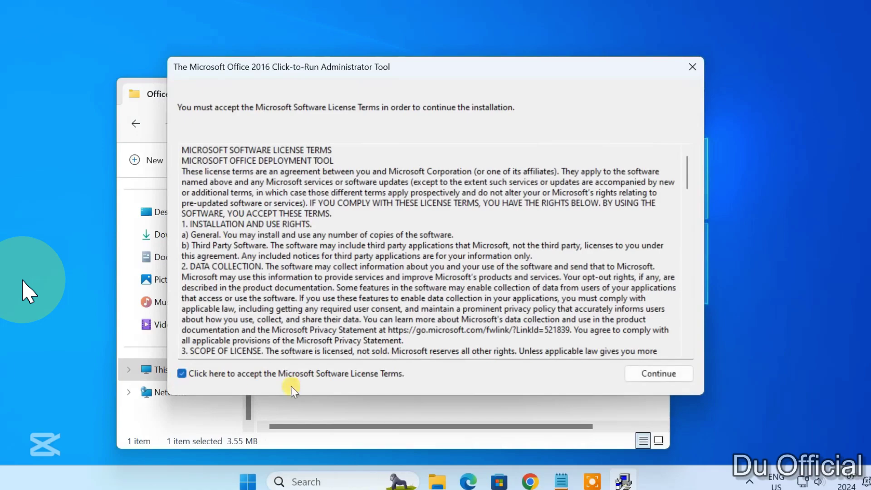
{"action": "left_click", "coordinate": [660, 376]}
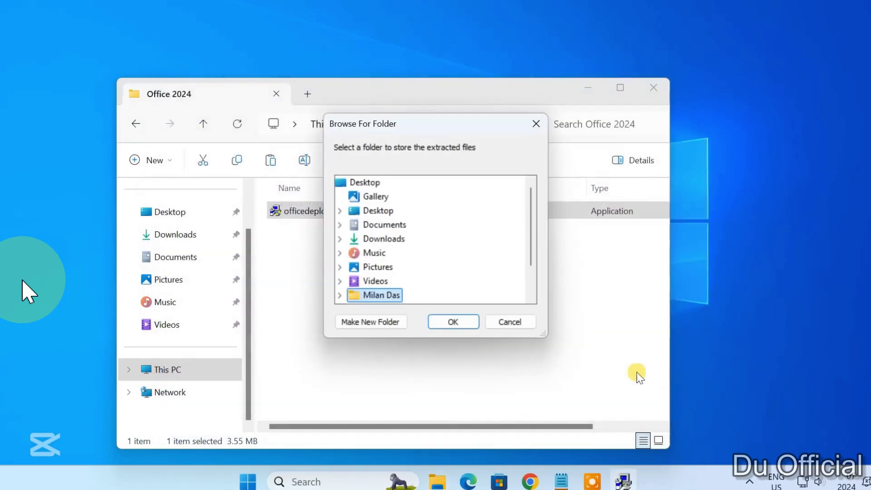
{"action": "left_click_drag", "start_coordinate": [530, 235], "coordinate": [532, 277]}
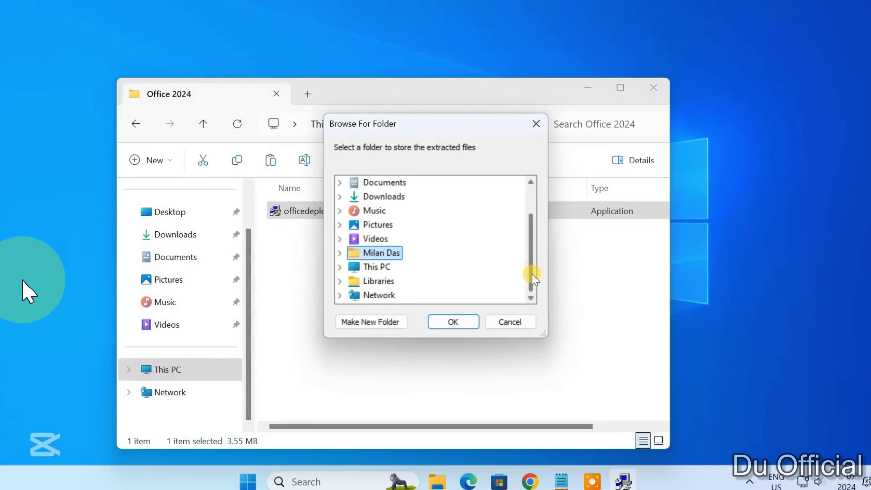
{"action": "left_click", "coordinate": [375, 267]}
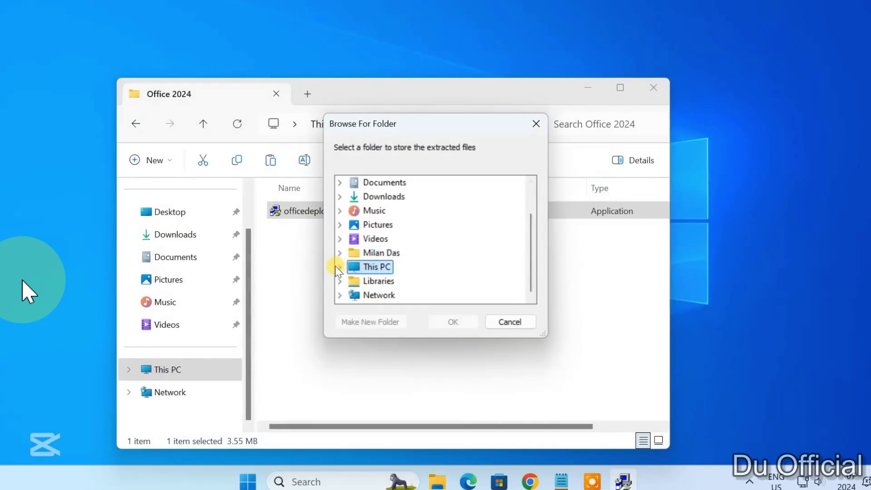
{"action": "left_click", "coordinate": [341, 268]}
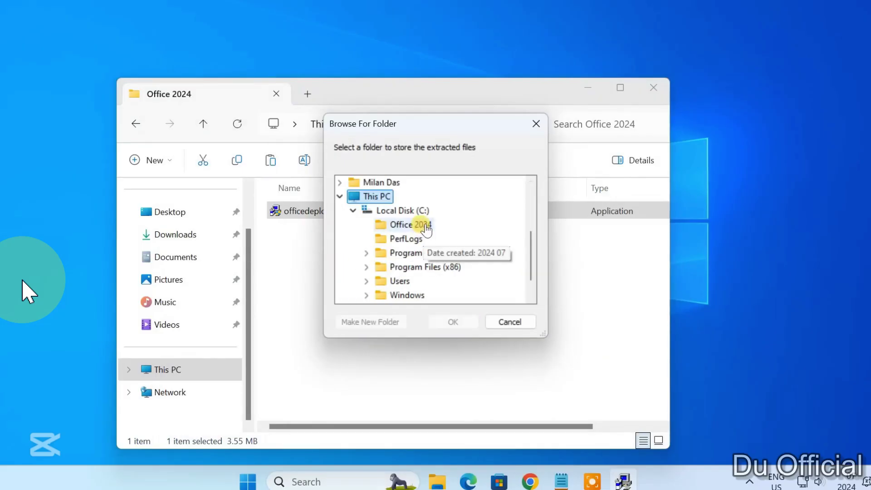
{"action": "left_click", "coordinate": [411, 225]}
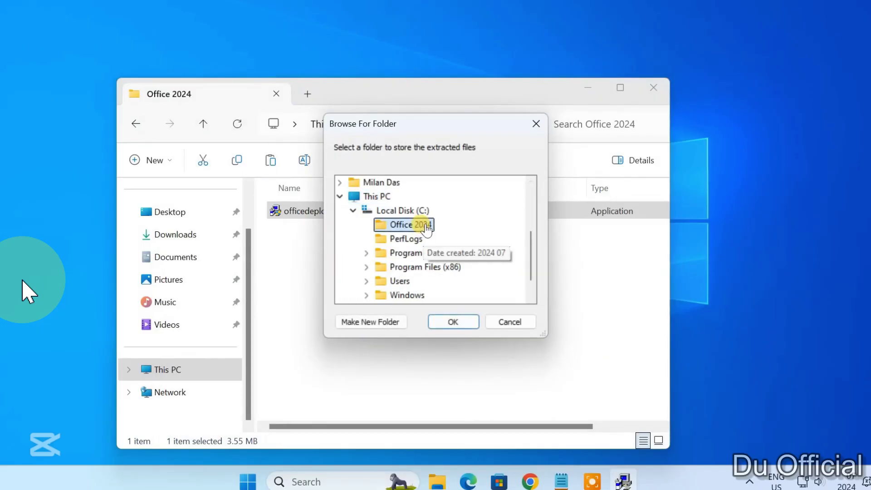
{"action": "left_click", "coordinate": [469, 326]}
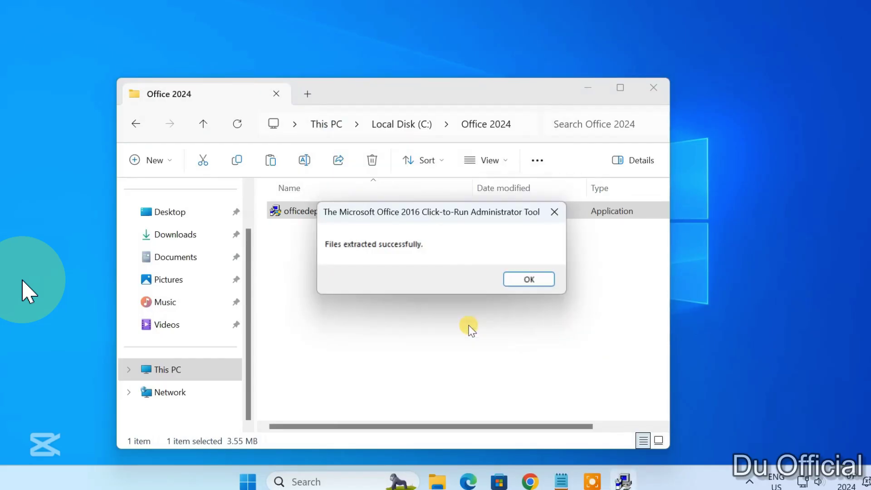
Dismiss the extraction success message and copy Configuration.xml from Downloads.
{"action": "left_click", "coordinate": [527, 278]}
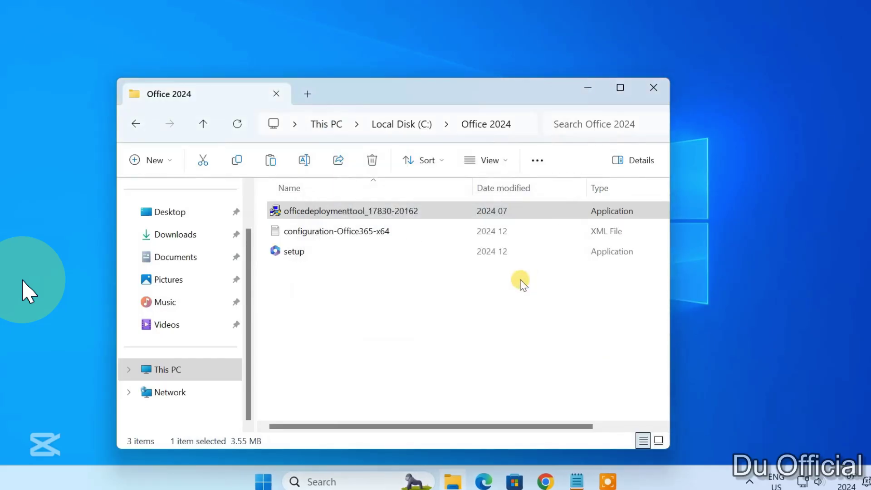
{"action": "left_click", "coordinate": [179, 235]}
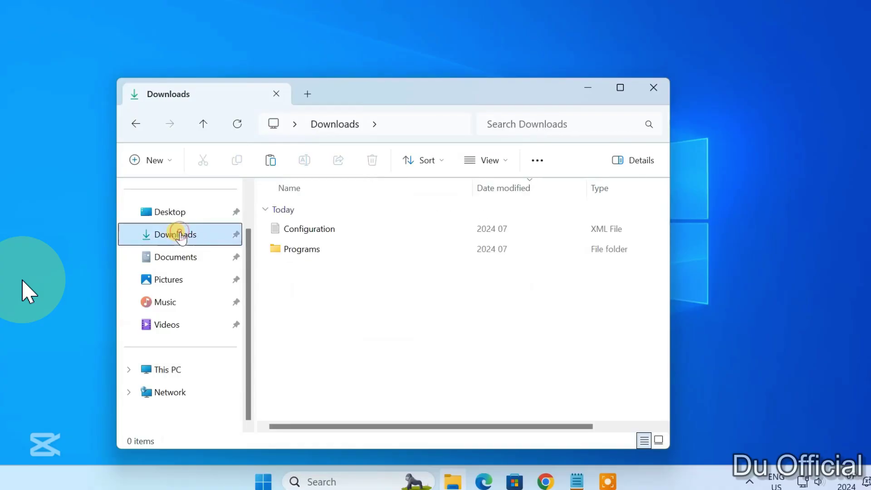
{"action": "left_click", "coordinate": [361, 229]}
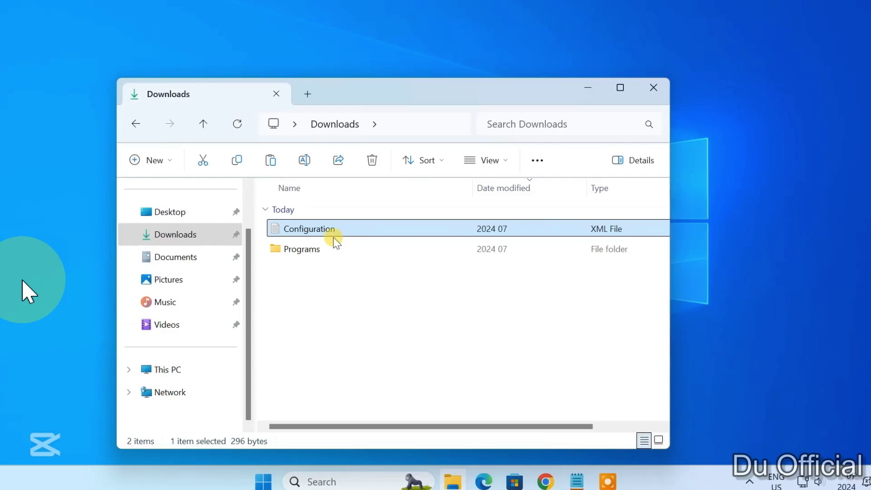
{"action": "right_click", "coordinate": [354, 228]}
{"action": "left_click", "coordinate": [400, 71]}
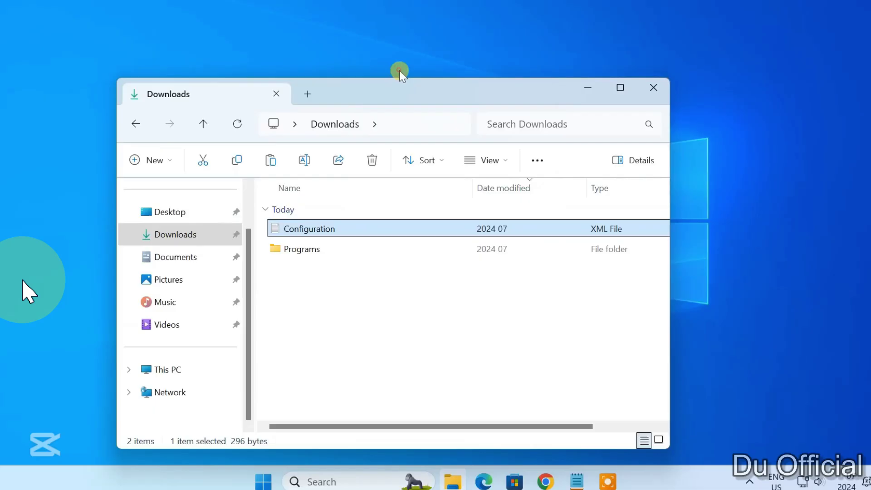
Paste Configuration.xml into the Office 2024 folder and clear the address bar path.
{"action": "left_click", "coordinate": [136, 124]}
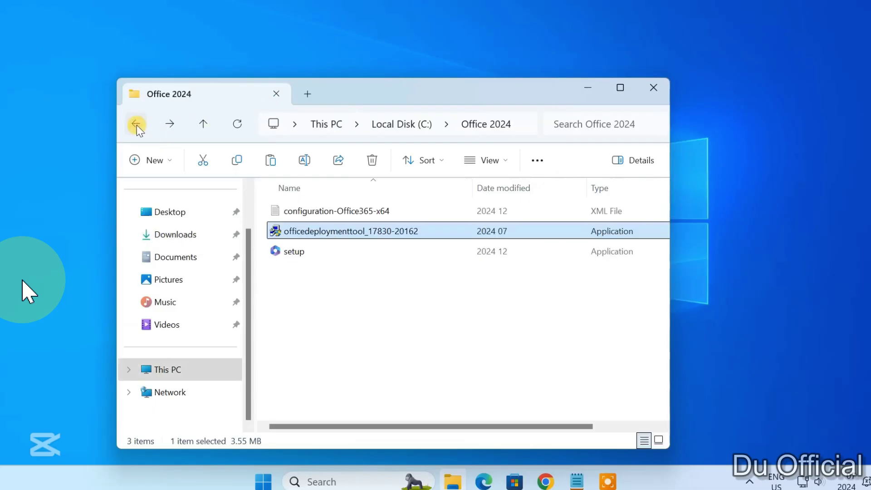
{"action": "left_click", "coordinate": [330, 278]}
{"action": "right_click", "coordinate": [330, 278]}
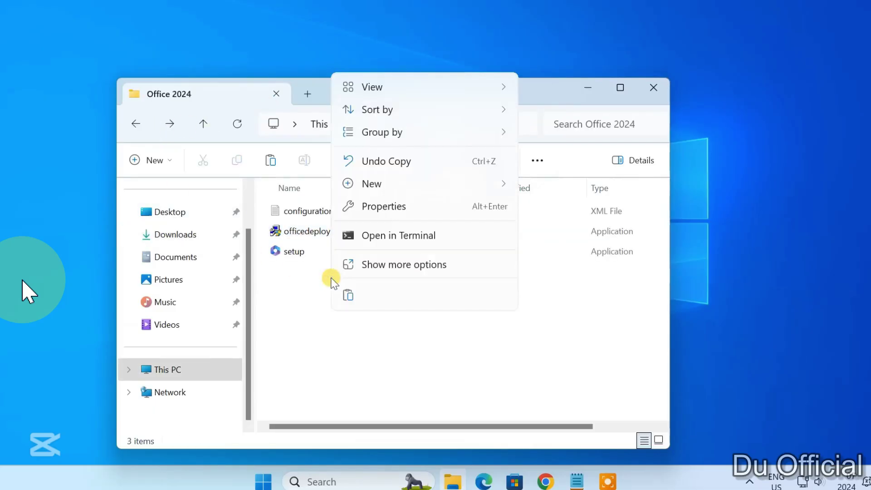
{"action": "left_click", "coordinate": [345, 293]}
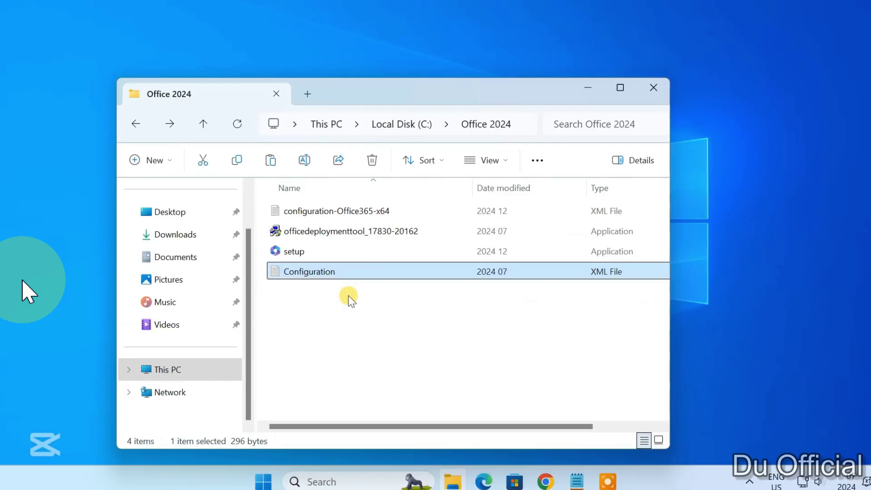
{"action": "left_click", "coordinate": [349, 296]}
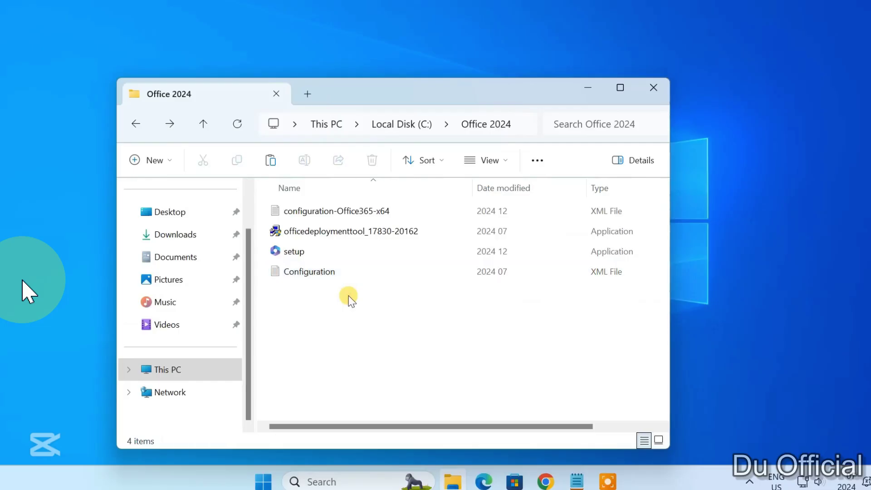
{"action": "left_click", "coordinate": [522, 124]}
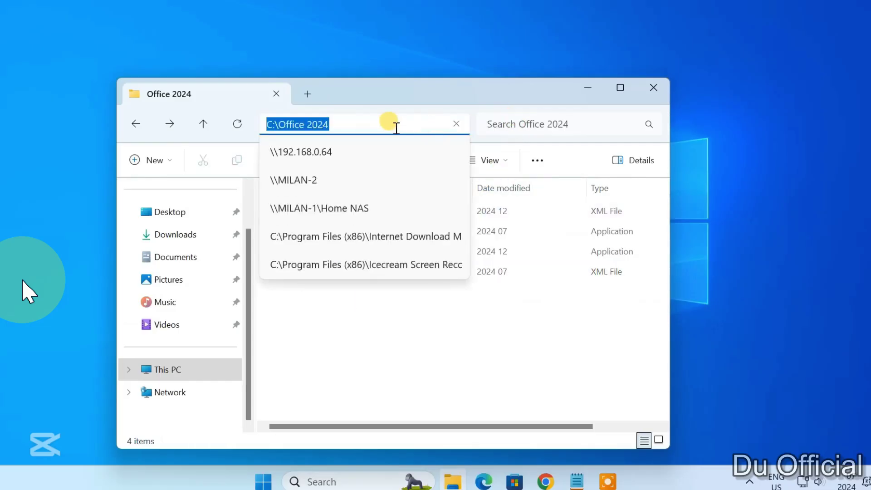
{"action": "key", "text": "BackSpace"}
Open cmd in Office 2024 and run setup.exe /configure configuration.xml, copied from the notes.
{"action": "type", "text": "cmd"}
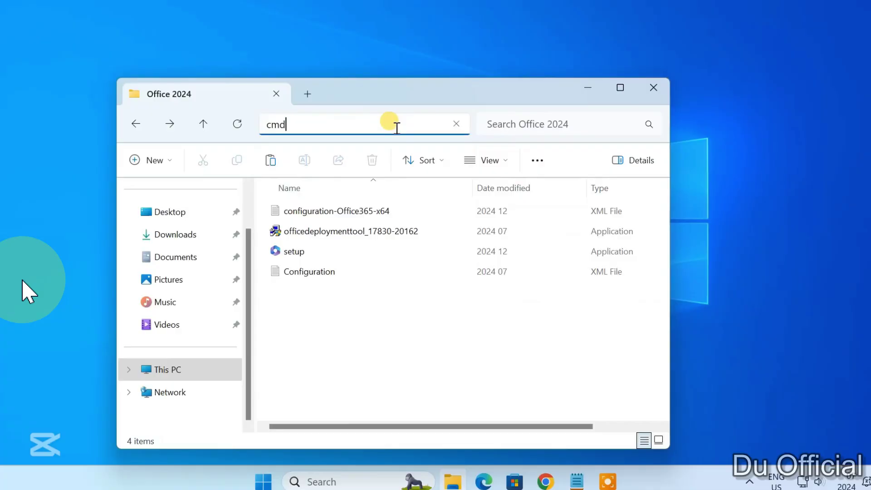
{"action": "key", "text": "Return"}
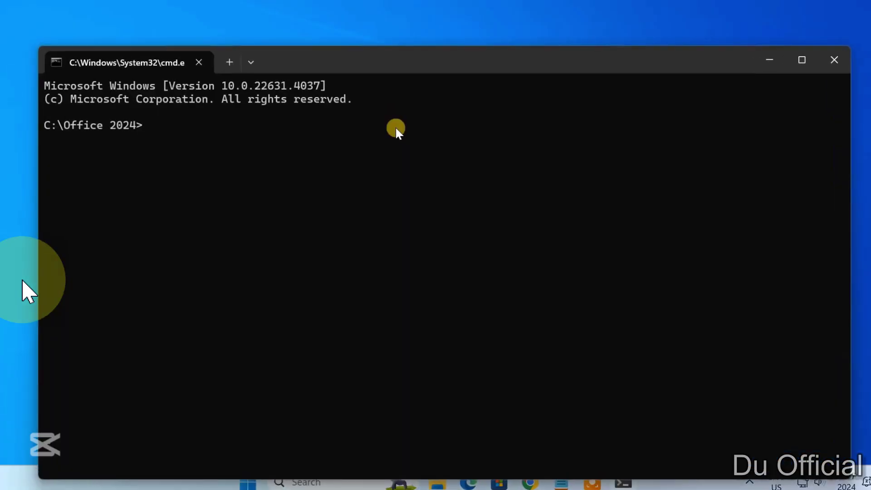
{"action": "left_click_drag", "start_coordinate": [424, 57], "coordinate": [427, 12]}
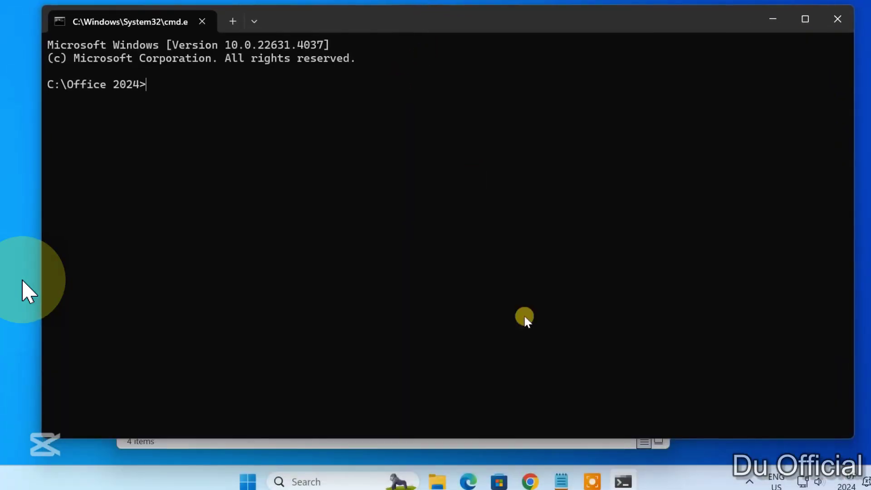
{"action": "left_click", "coordinate": [561, 481]}
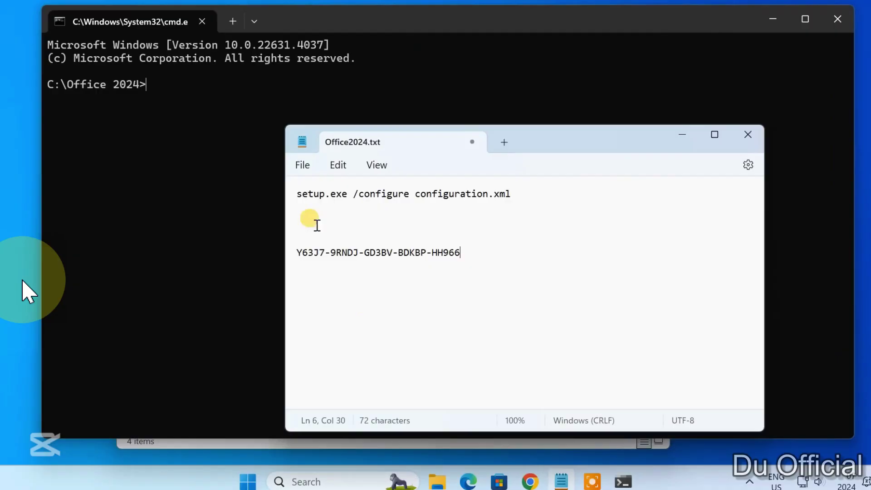
{"action": "left_click_drag", "start_coordinate": [296, 194], "coordinate": [506, 195]}
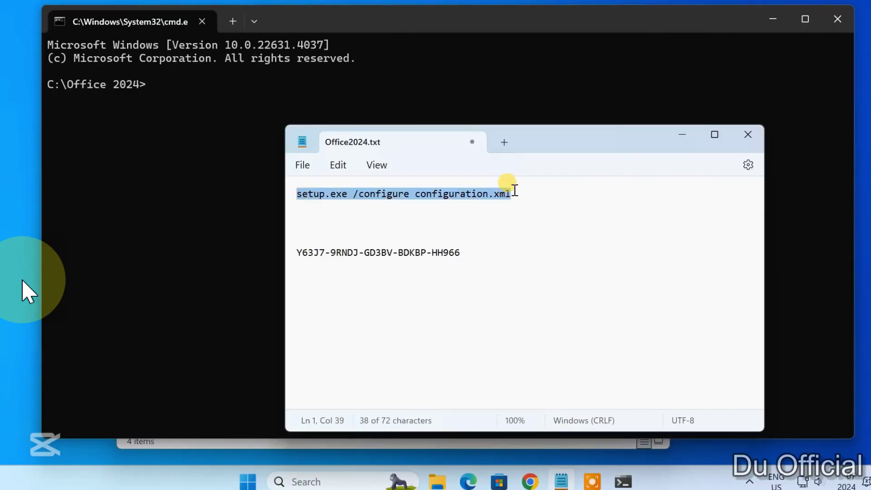
{"action": "left_click", "coordinate": [680, 137]}
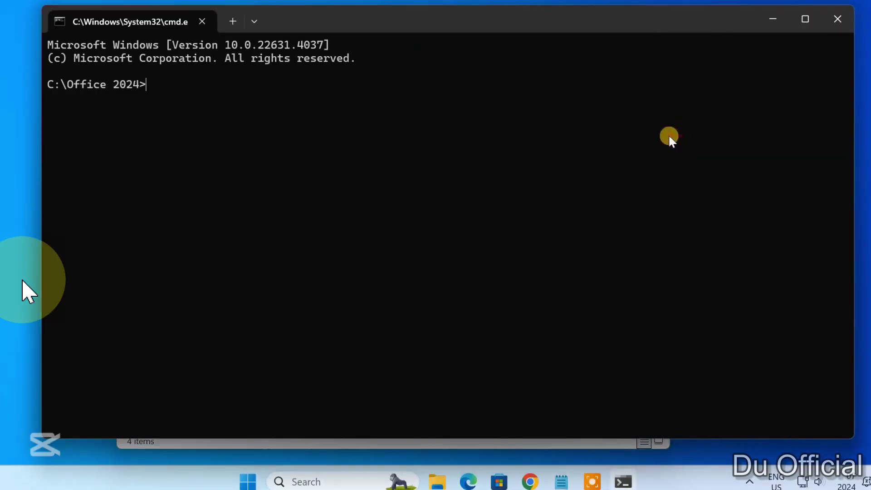
{"action": "right_click", "coordinate": [199, 110]}
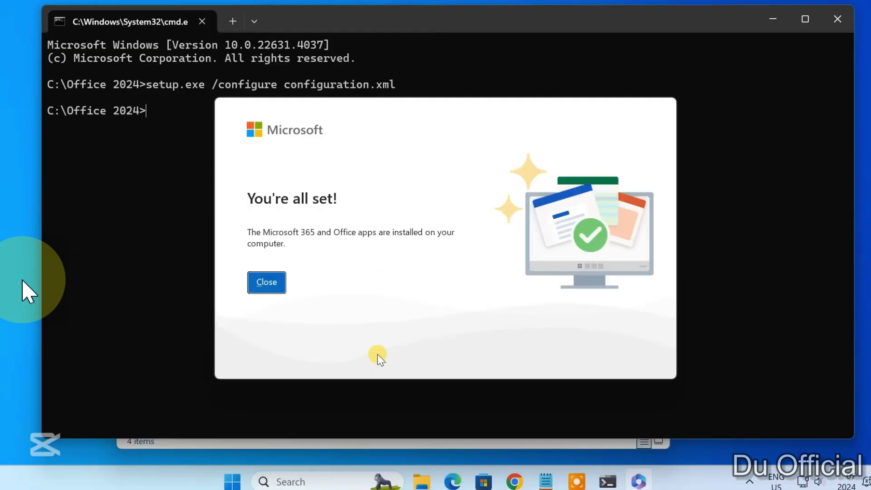
Close the installation-complete notice, the command window and the Office 2024 folder.
{"action": "left_click", "coordinate": [272, 283]}
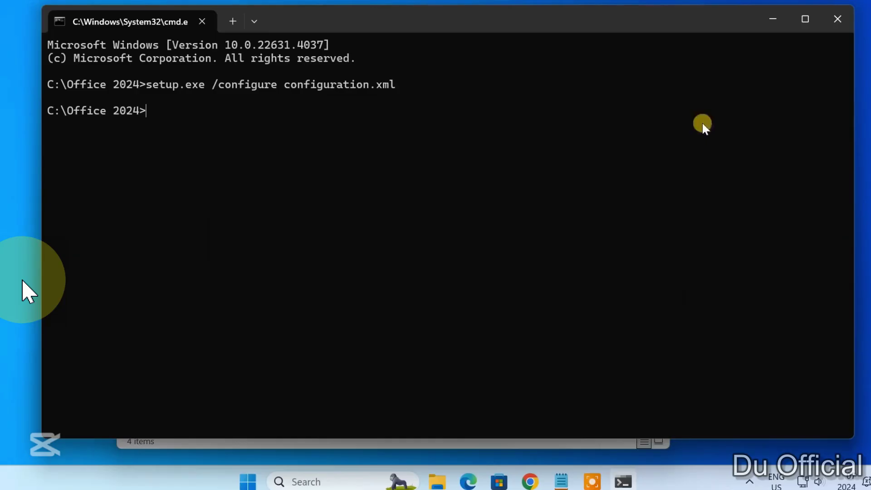
{"action": "left_click", "coordinate": [837, 21]}
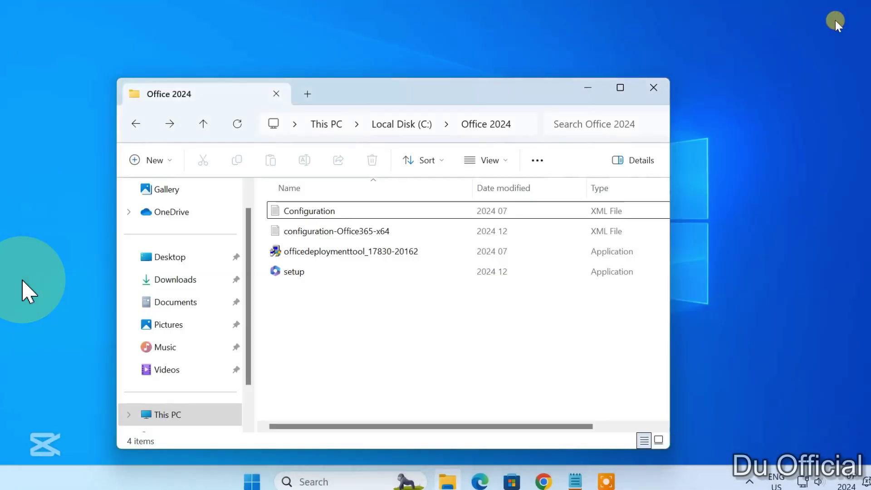
{"action": "left_click", "coordinate": [652, 89]}
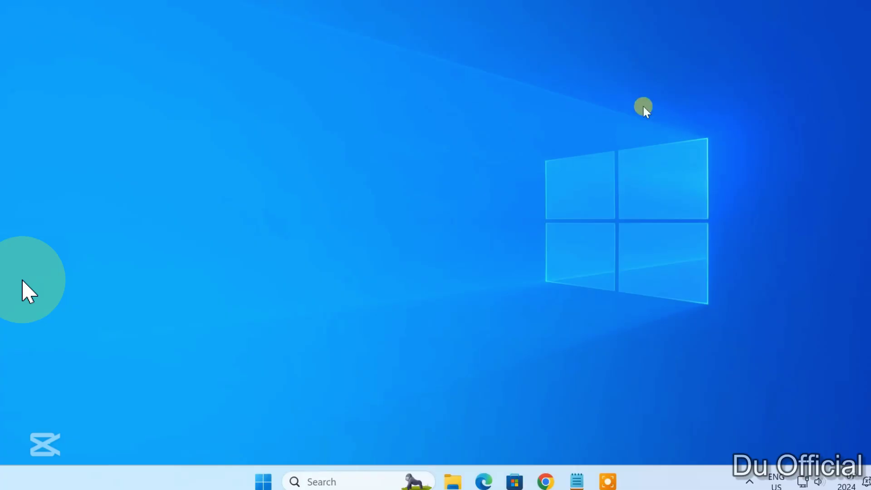
Search Windows for 'excel' and launch Excel from the results.
{"action": "left_click", "coordinate": [345, 482]}
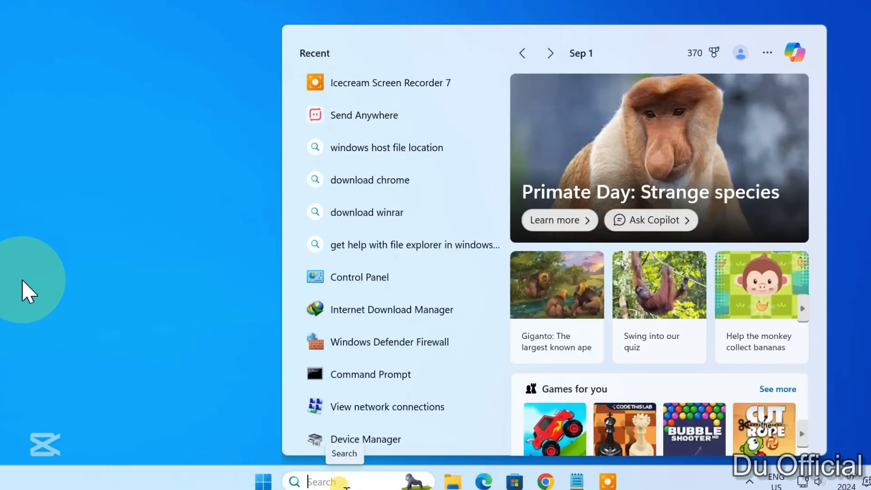
{"action": "type", "text": "word"}
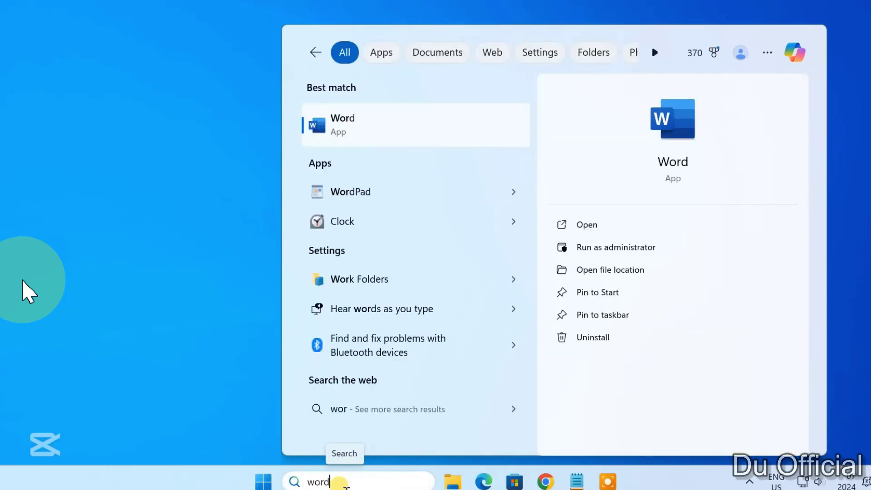
{"action": "key", "text": "BackSpace"}
{"action": "key", "text": "BackSpace"}
{"action": "key", "text": "BackSpace"}
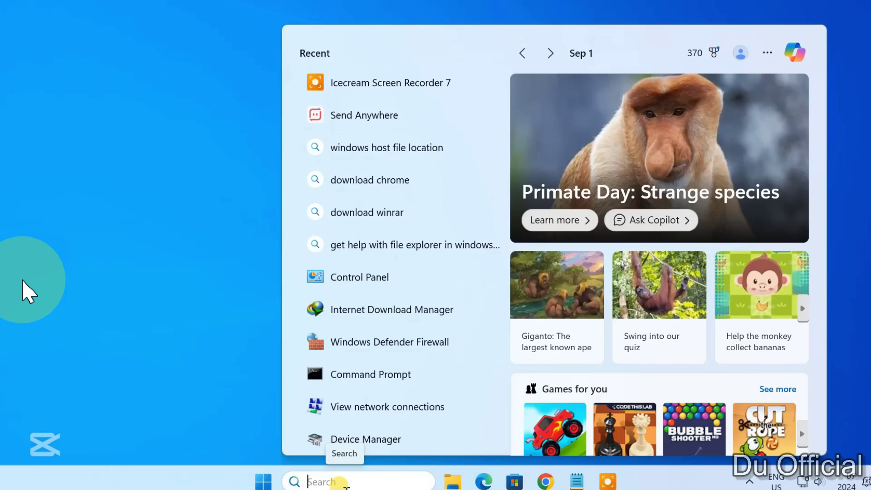
{"action": "type", "text": "excel"}
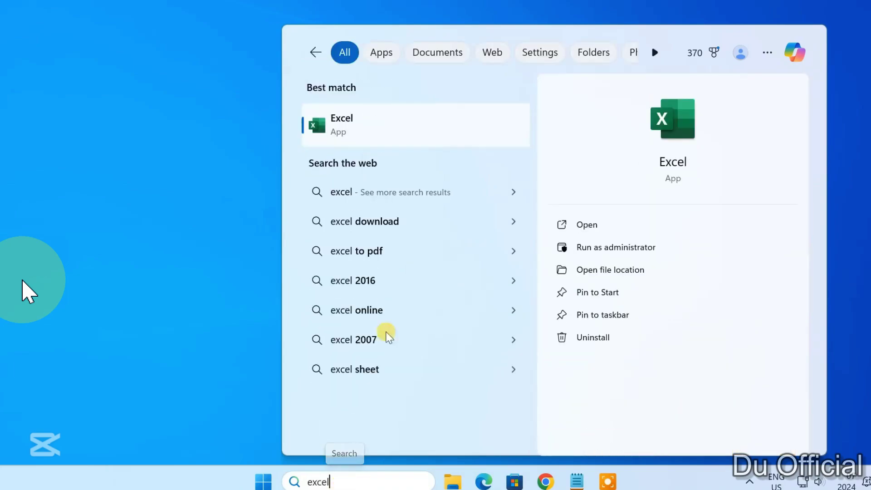
{"action": "left_click", "coordinate": [417, 125]}
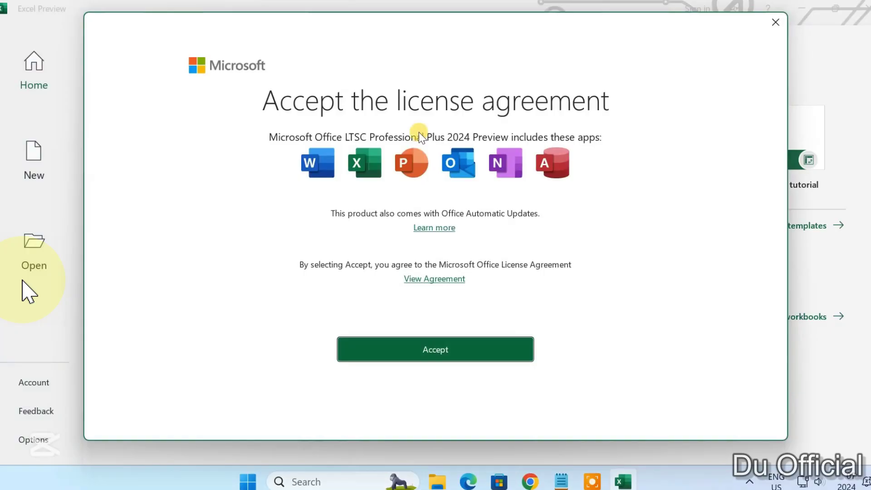
Accept the Office license agreement and start changing the product key from the Account page.
{"action": "left_click", "coordinate": [476, 345]}
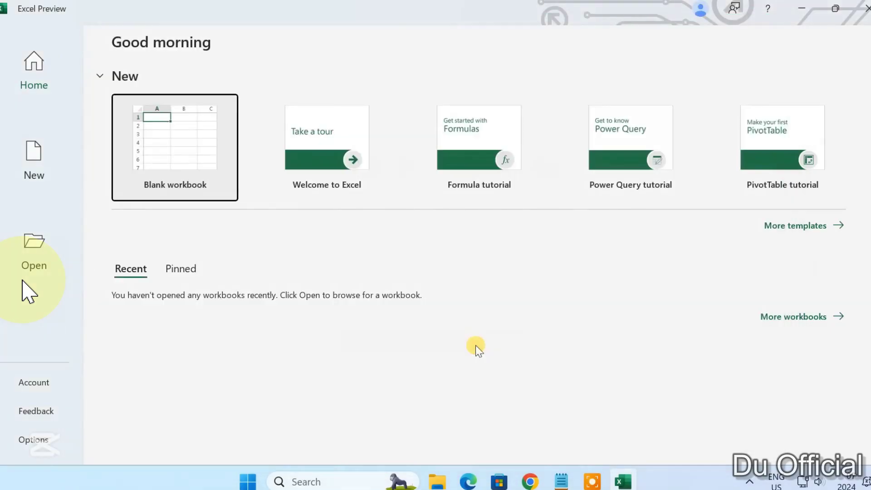
{"action": "left_click", "coordinate": [34, 382]}
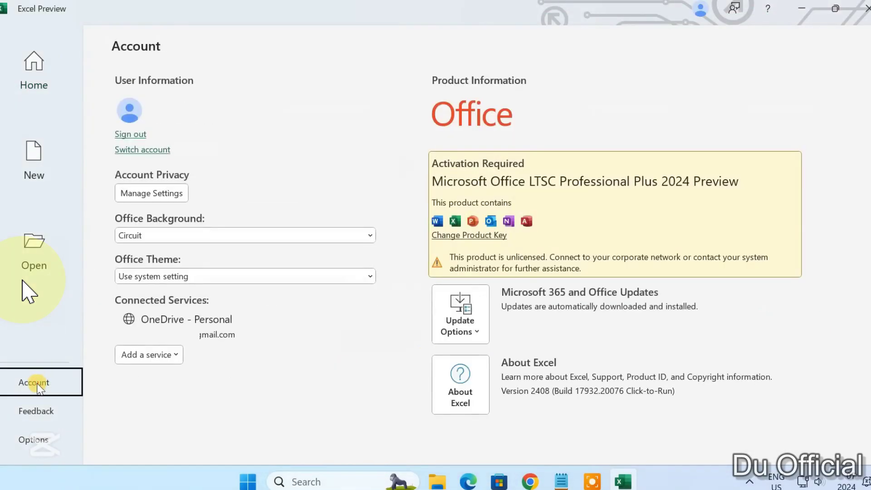
{"action": "left_click", "coordinate": [465, 236]}
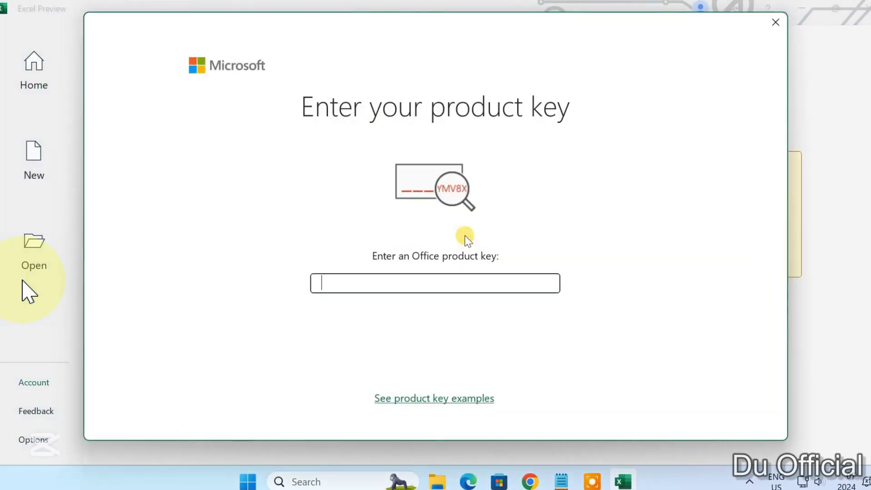
Paste the product key from the notes file and activate Office.
{"action": "left_click", "coordinate": [561, 481]}
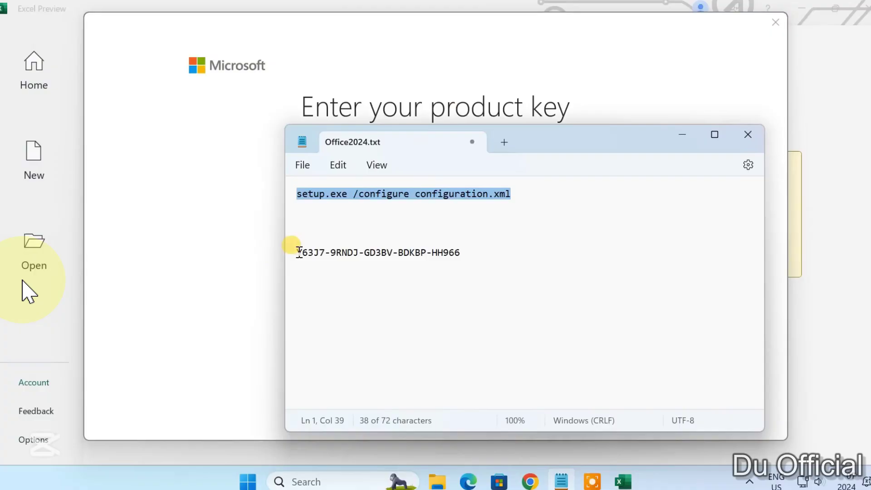
{"action": "left_click_drag", "start_coordinate": [296, 253], "coordinate": [467, 257]}
{"action": "key", "text": "ctrl+c"}
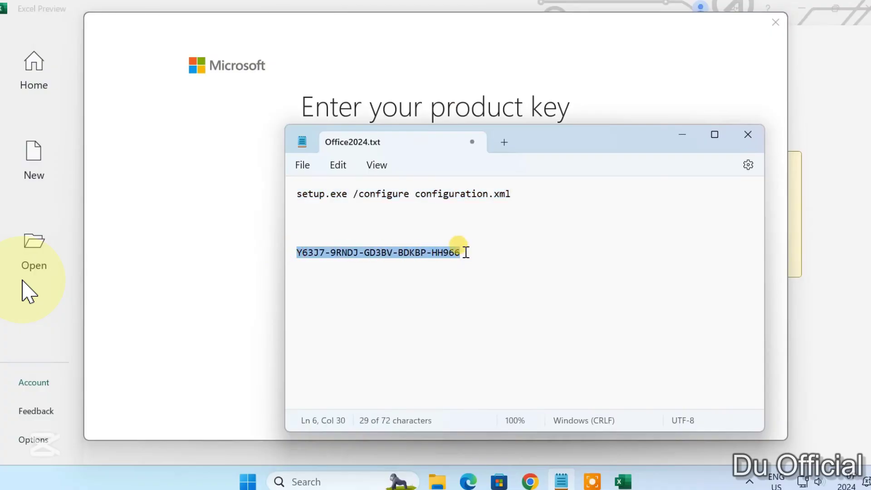
{"action": "left_click", "coordinate": [682, 135]}
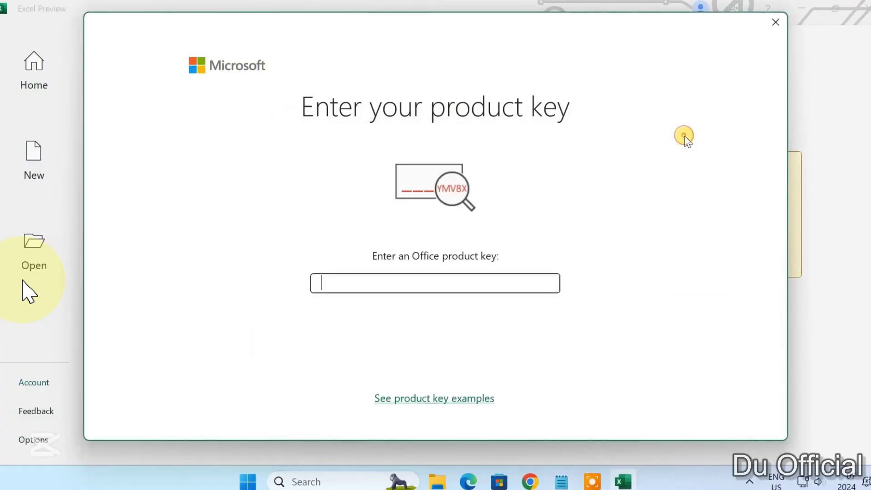
{"action": "left_click", "coordinate": [412, 280]}
{"action": "key", "text": "ctrl+v"}
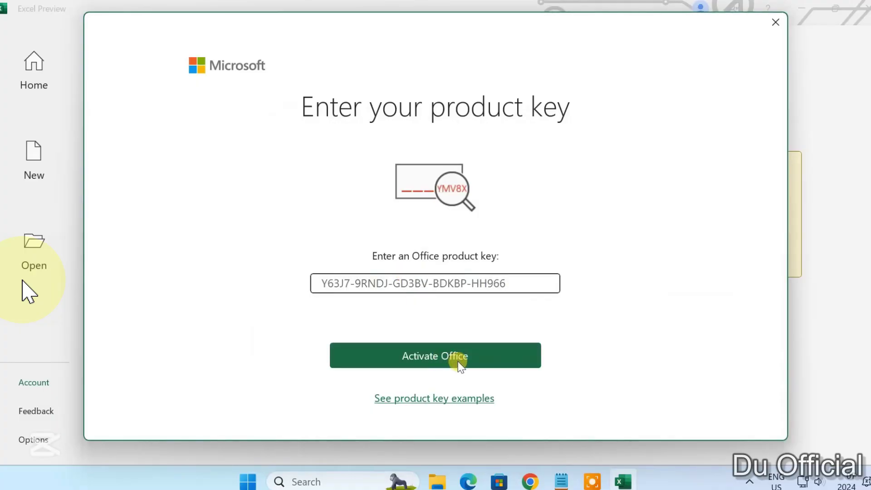
{"action": "left_click", "coordinate": [458, 361]}
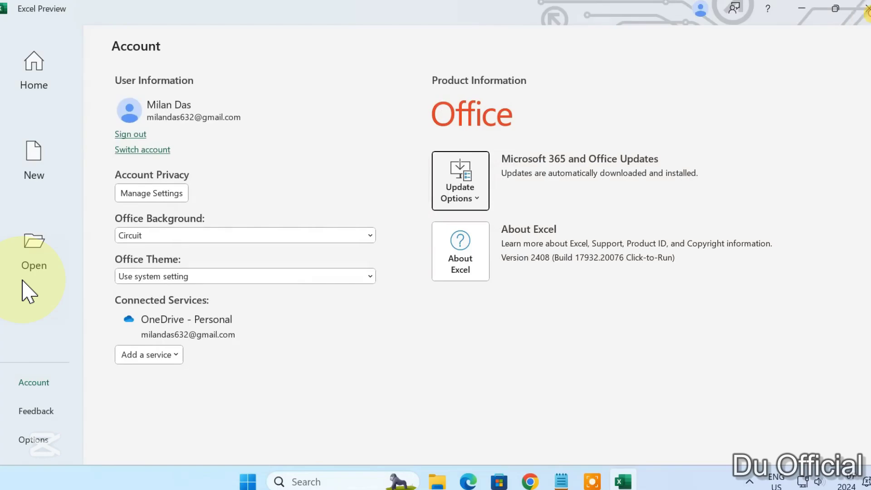
Restart Excel via Windows Search and complete the Activation Wizard over the Internet.
{"action": "left_click", "coordinate": [868, 10]}
{"action": "left_click", "coordinate": [365, 483]}
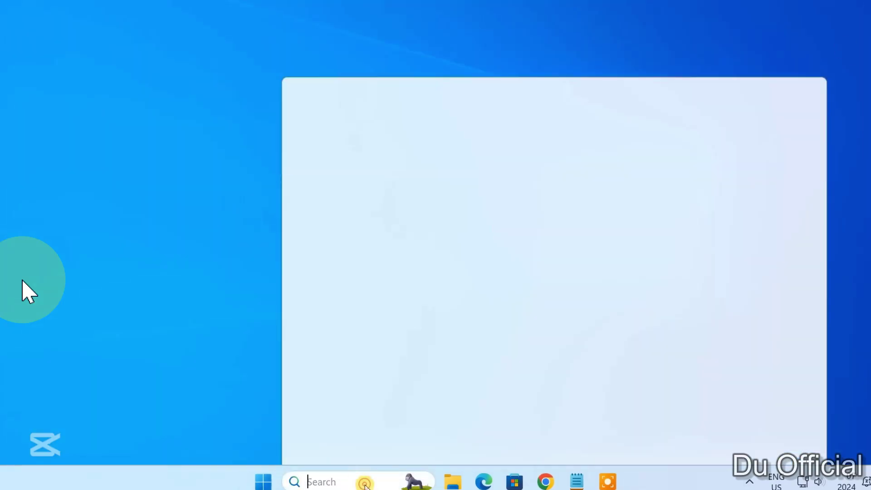
{"action": "type", "text": "excel"}
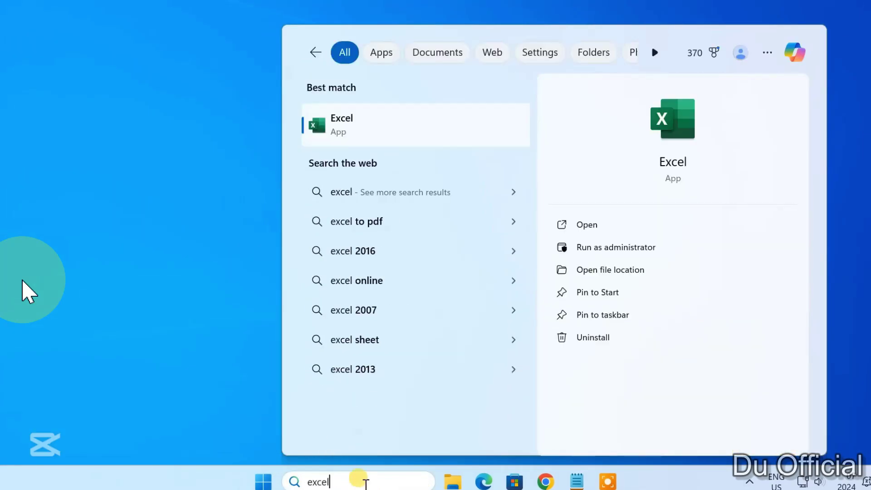
{"action": "left_click", "coordinate": [435, 121]}
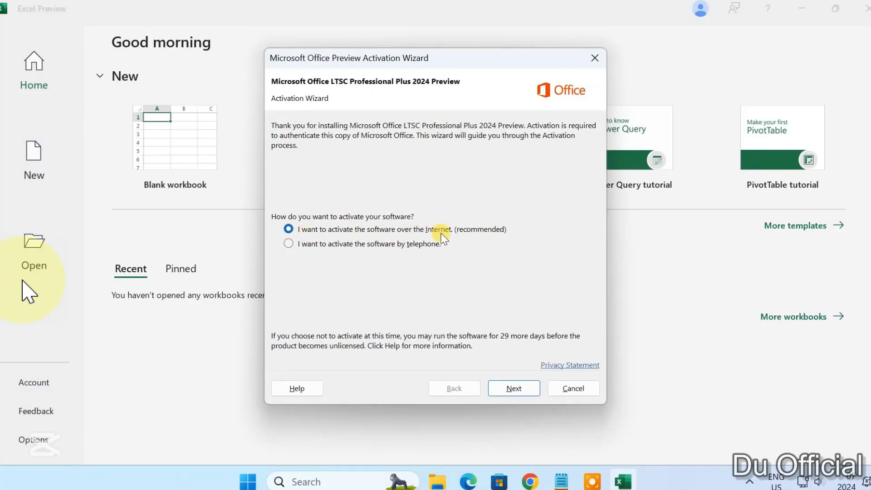
{"action": "left_click", "coordinate": [522, 393]}
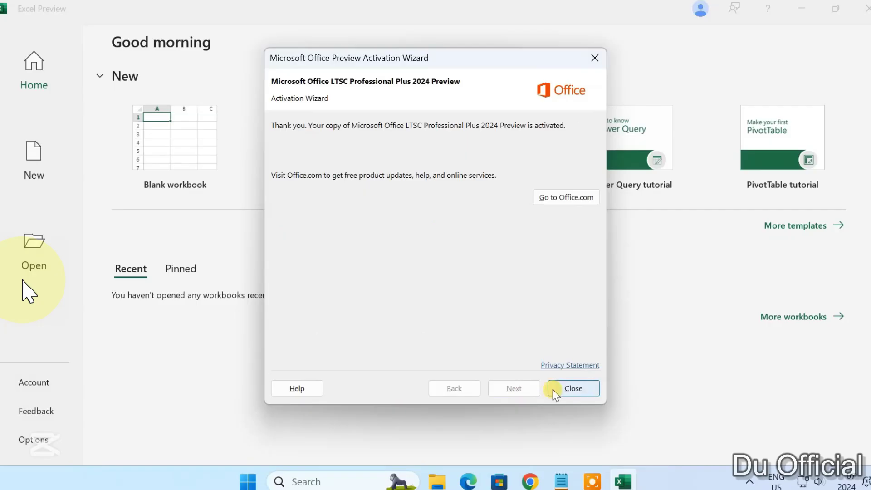
{"action": "left_click", "coordinate": [574, 387]}
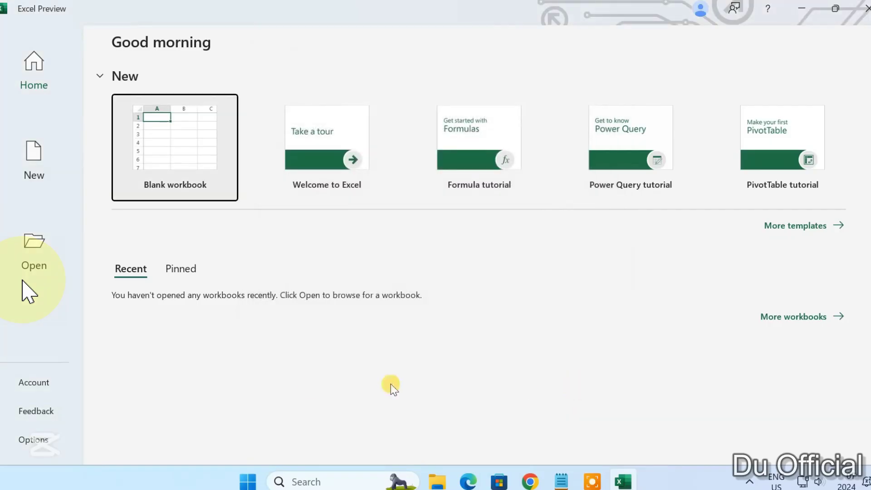
Check the Account page for Product Activated on Office LTSC Professional Plus 2024 Preview.
{"action": "left_click", "coordinate": [58, 387]}
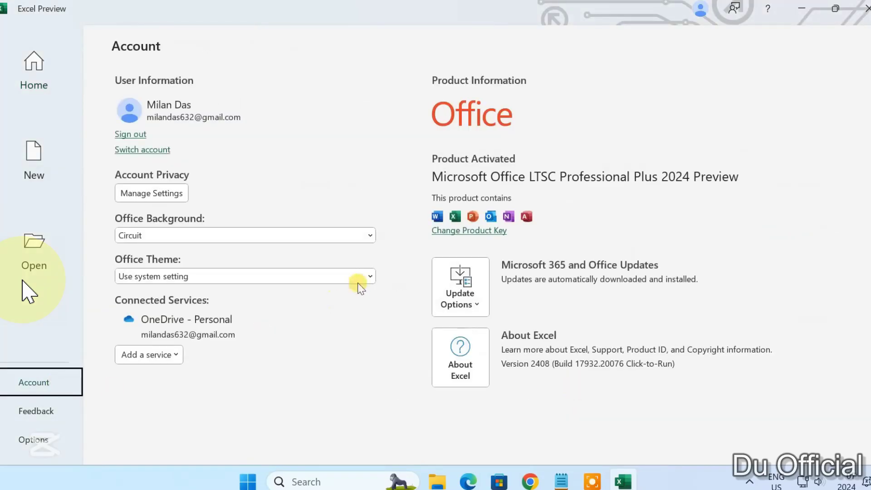